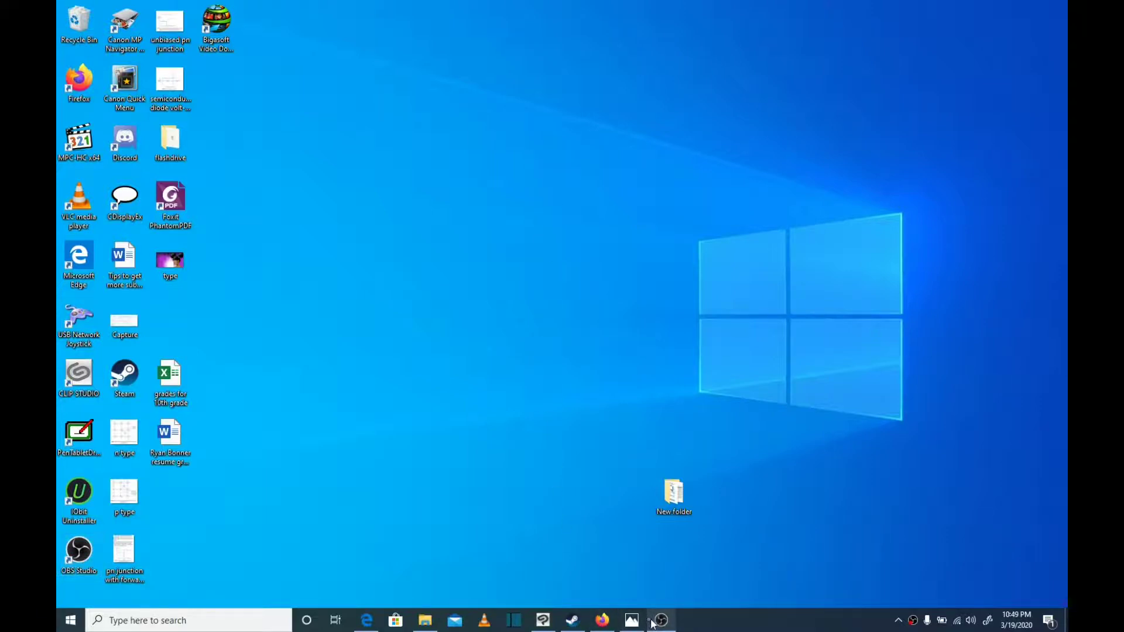
click(653, 624)
Step: Bring up OBS Studio briefly from the taskbar, then minimize it again
click(653, 625)
mouse_move(631, 620)
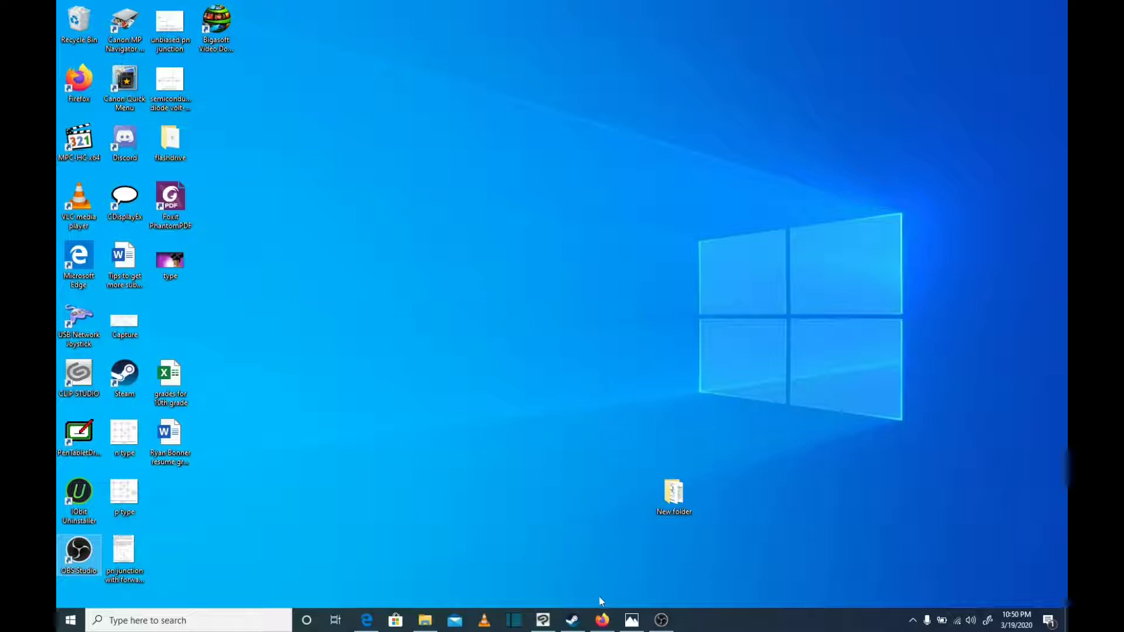
Step: Return to the Firefox cat video and subscribe to the Crunchyroll Collection channel
click(608, 624)
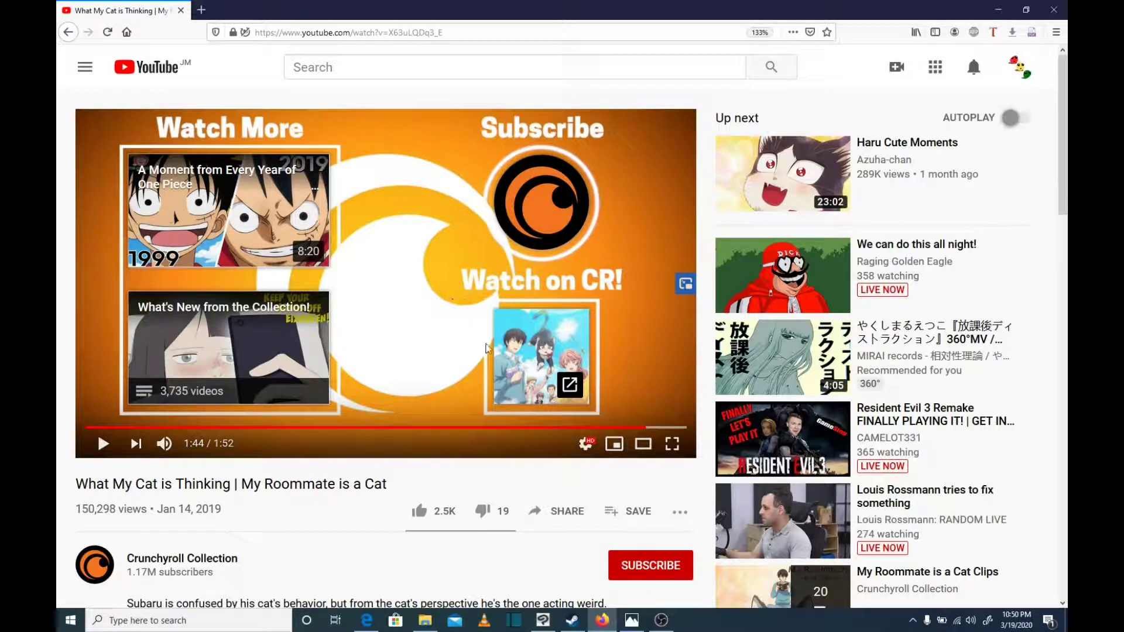
mouse_move(533, 375)
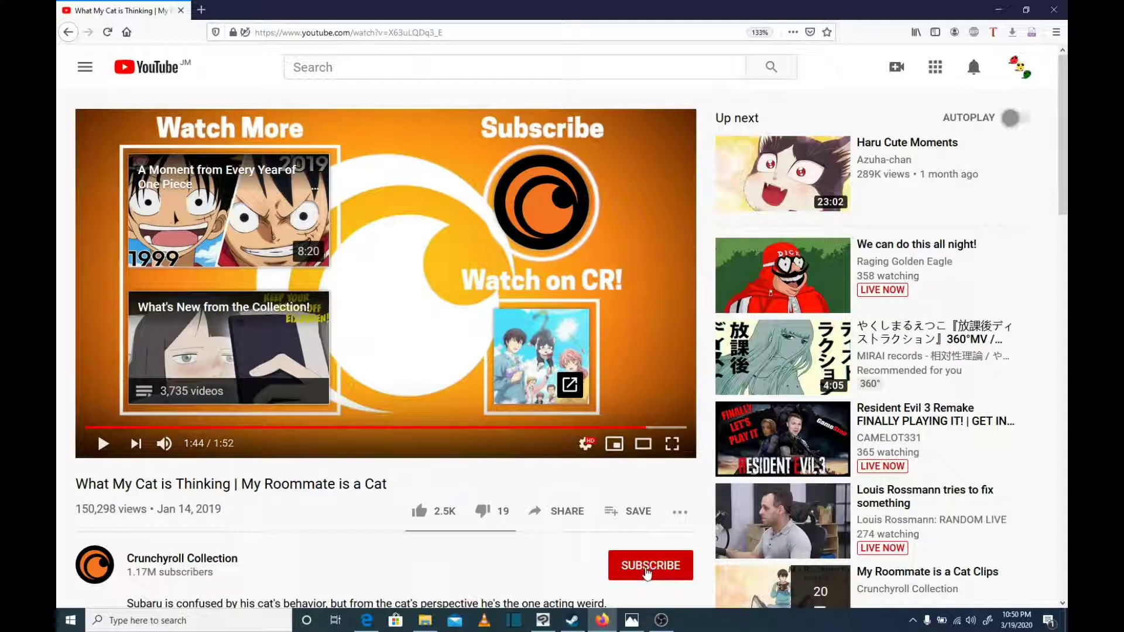
click(642, 568)
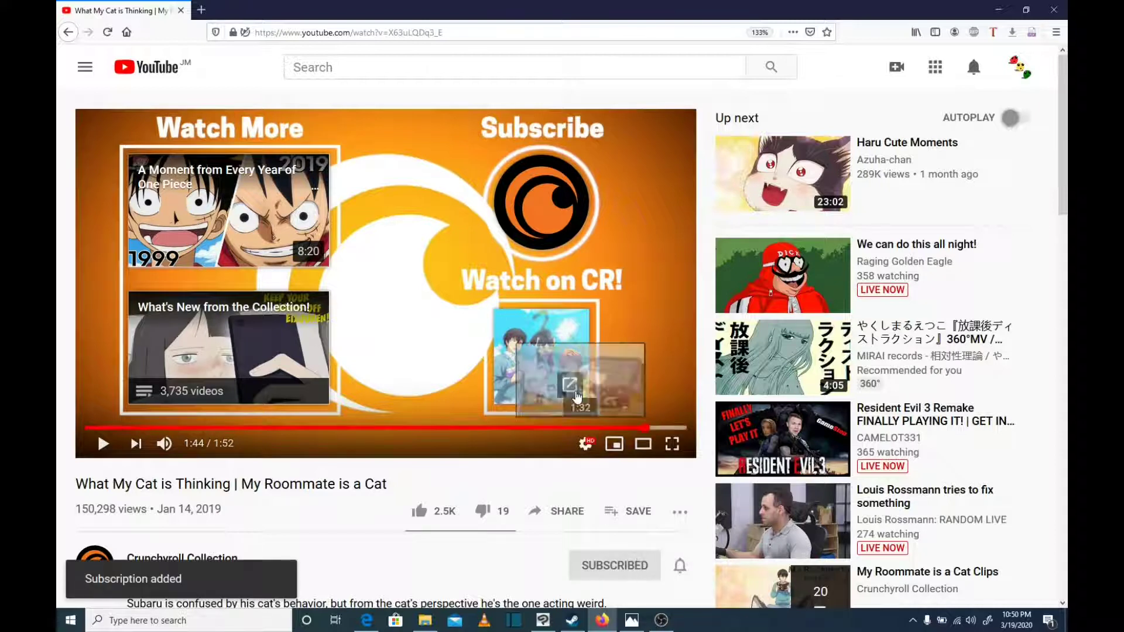
Step: Open Crunchyroll's Log In panel from the episode page and enter the account user name
mouse_move(559, 361)
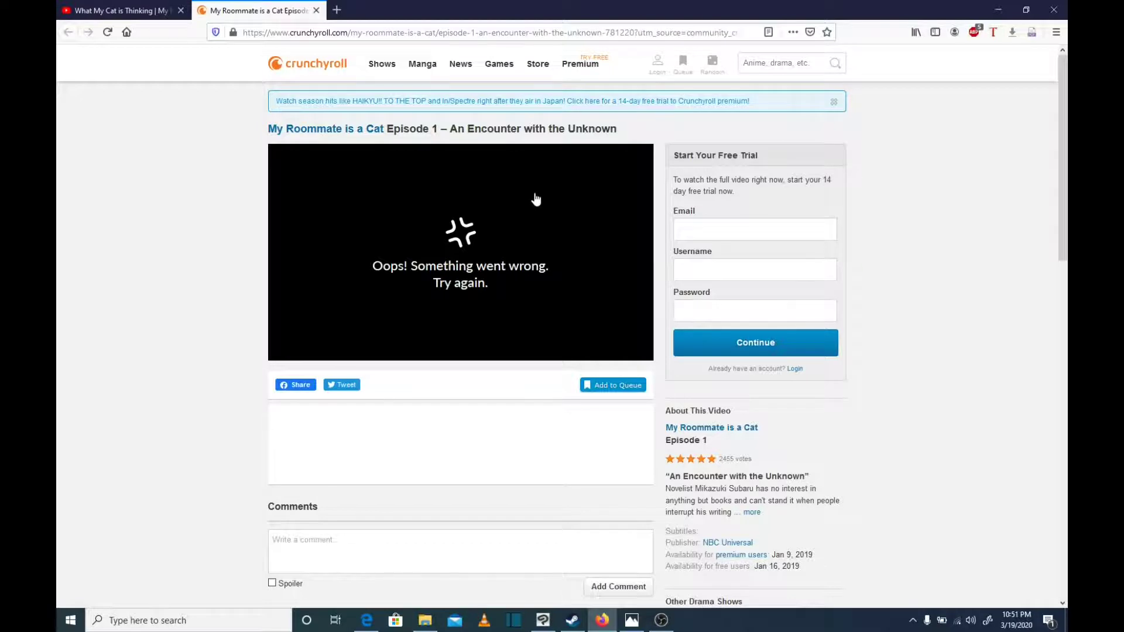
click(658, 75)
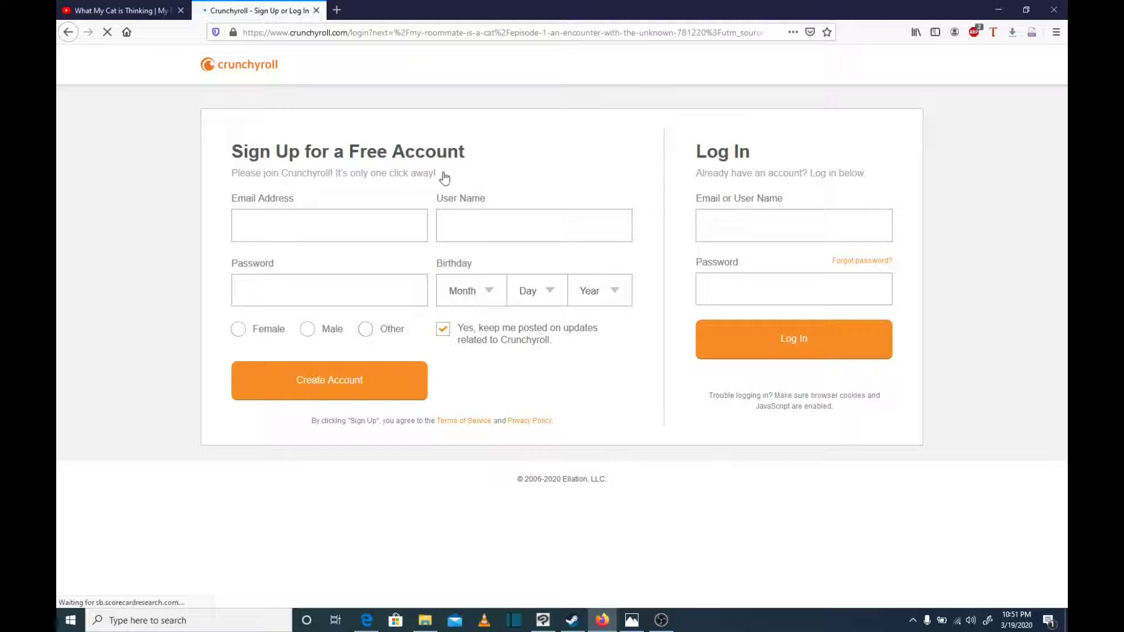
click(727, 230)
text(RYO)
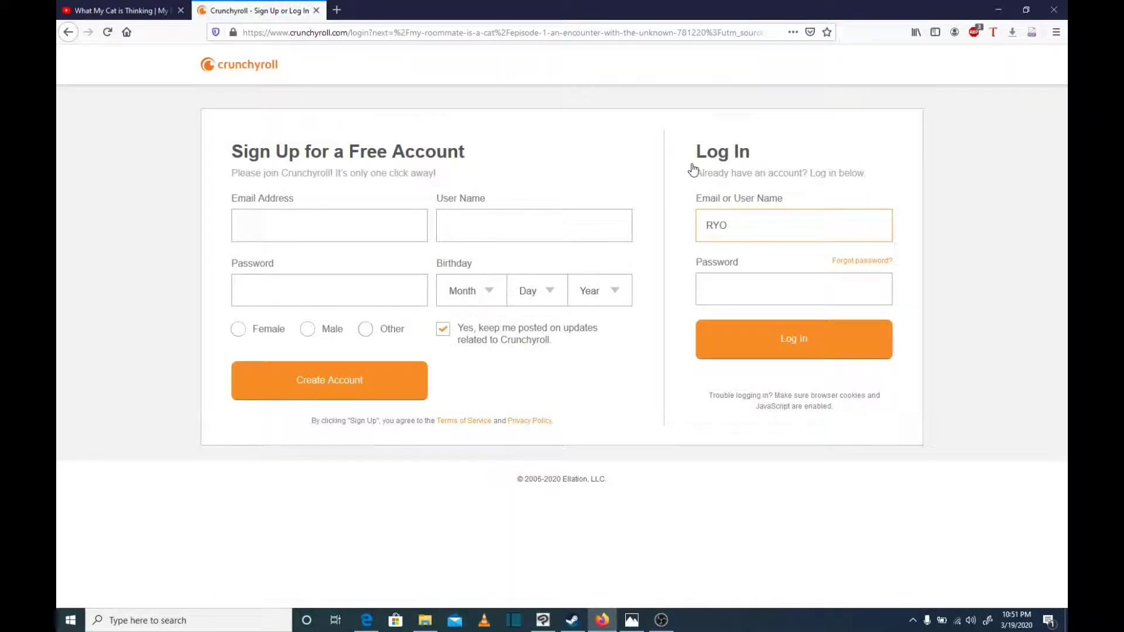
text(NBO)
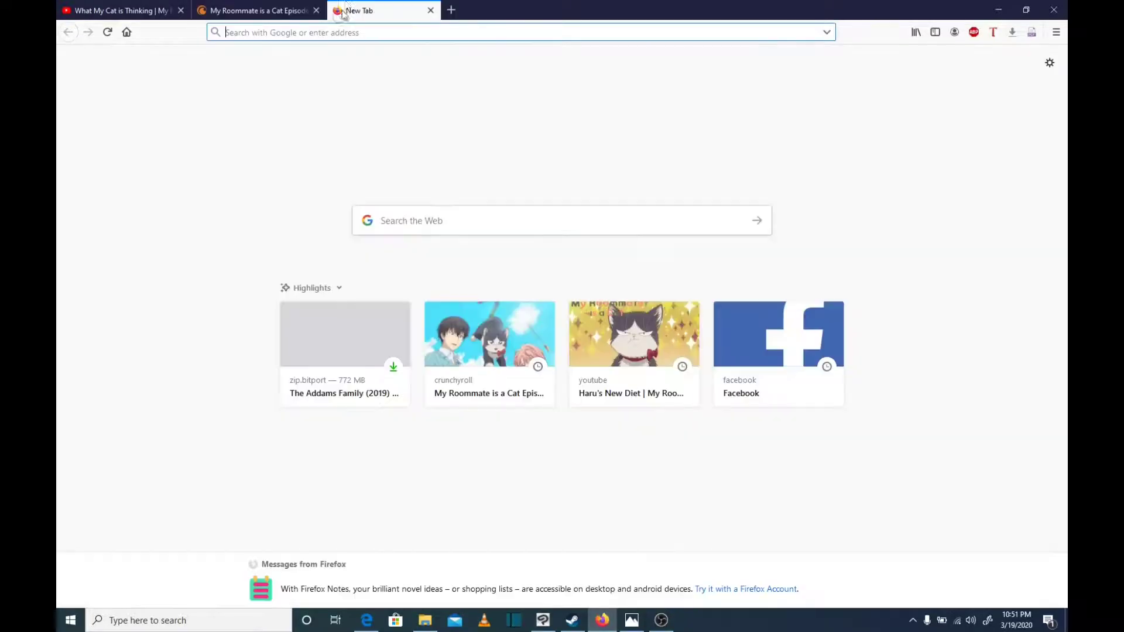
Step: Search Google for 'installm adobe flash' and open the Adobe Flash Player help result
text(i)
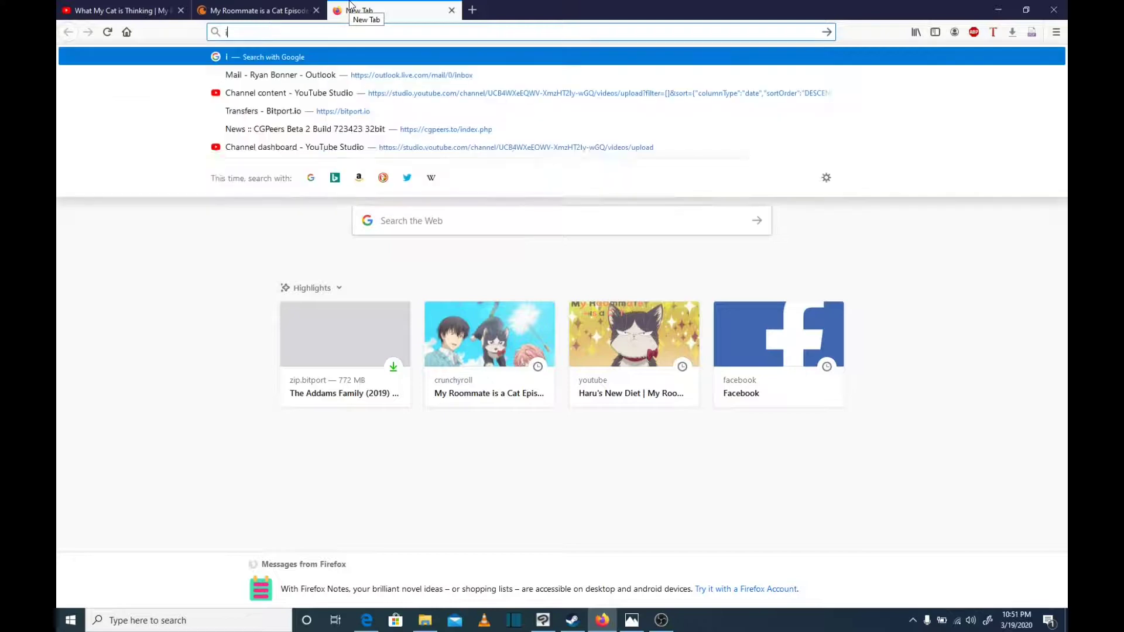
text(nstallm a)
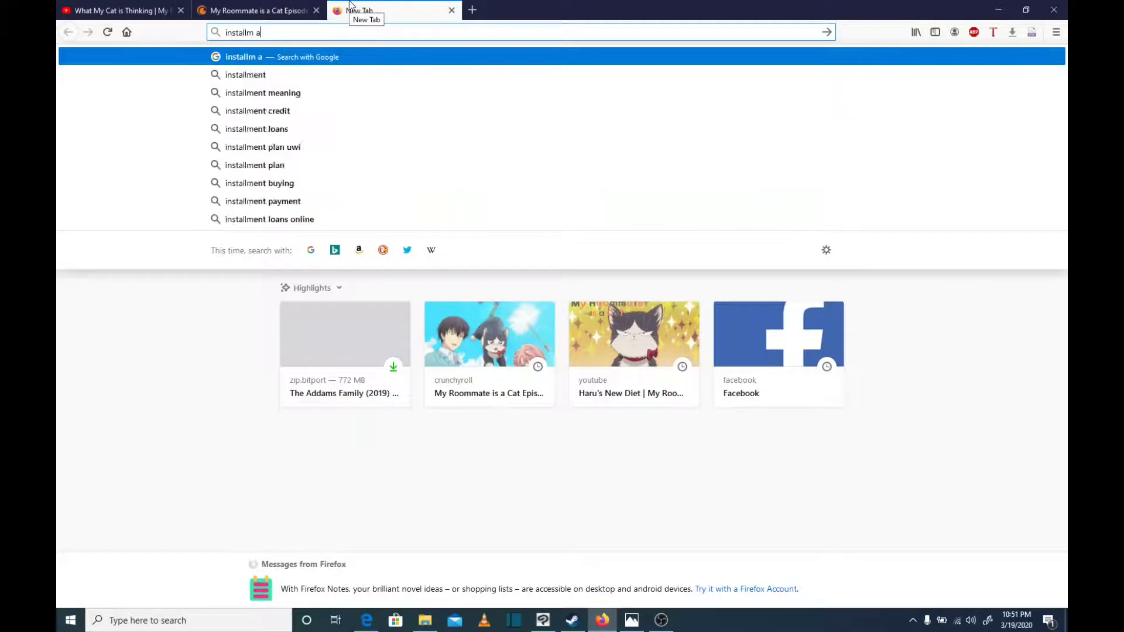
text(dobe flash)
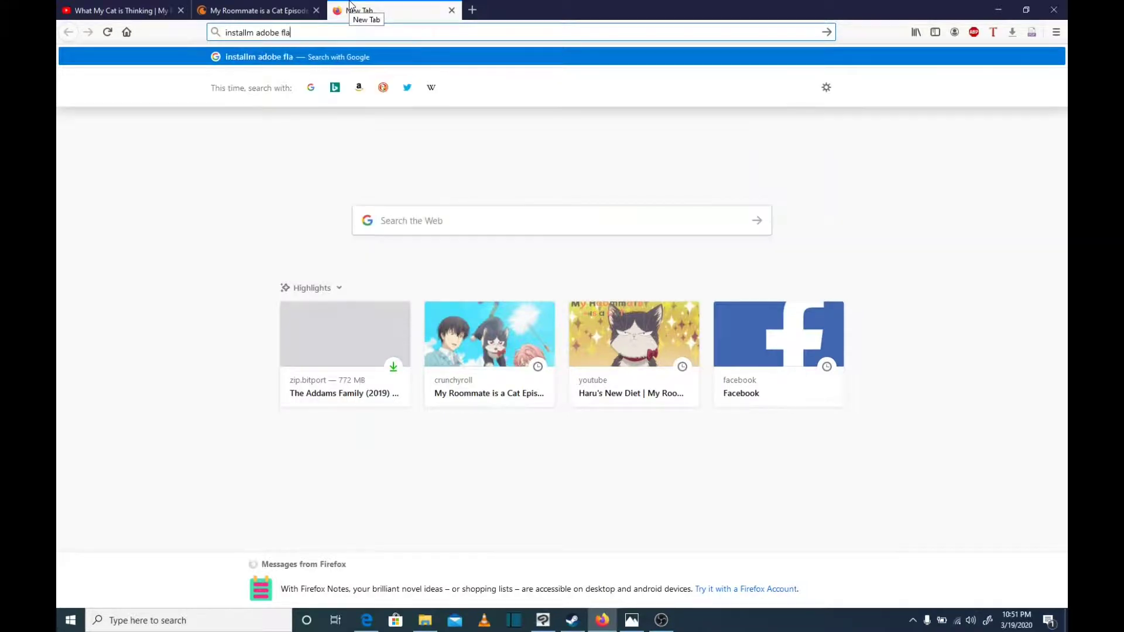
key(Return)
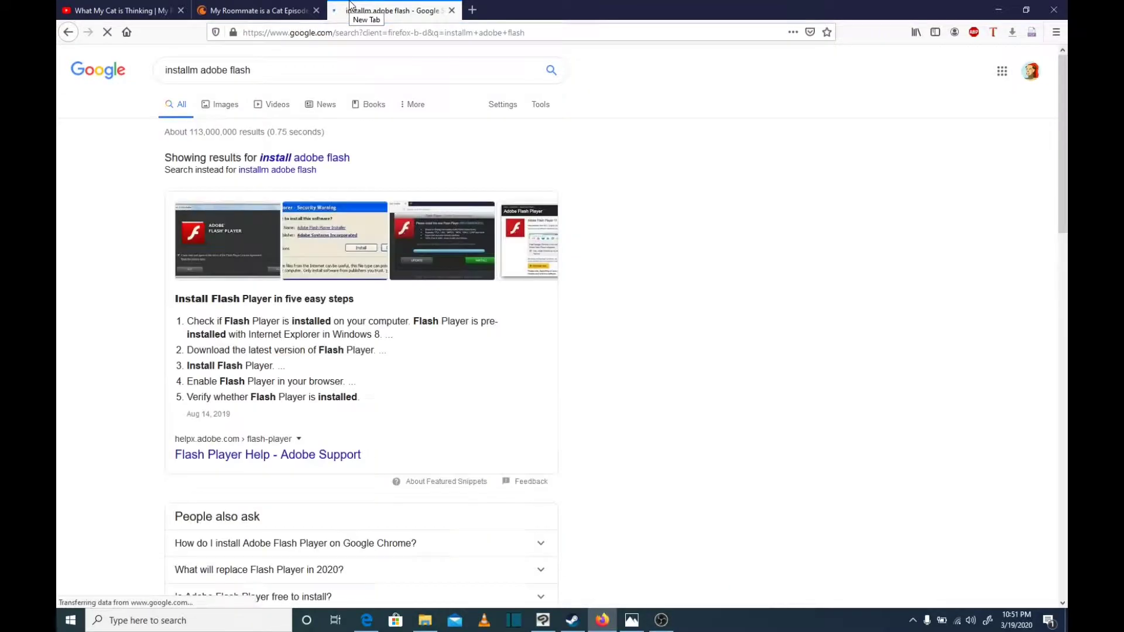
click(311, 456)
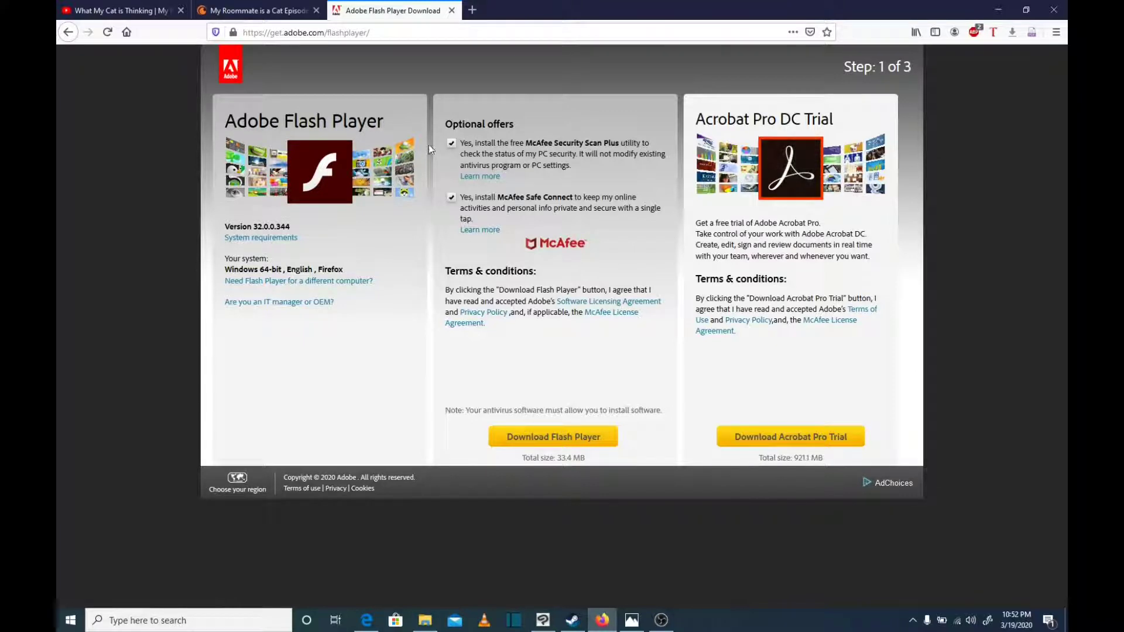
Step: Decline both McAfee offers and save the Flash Player installer file
click(451, 142)
click(452, 197)
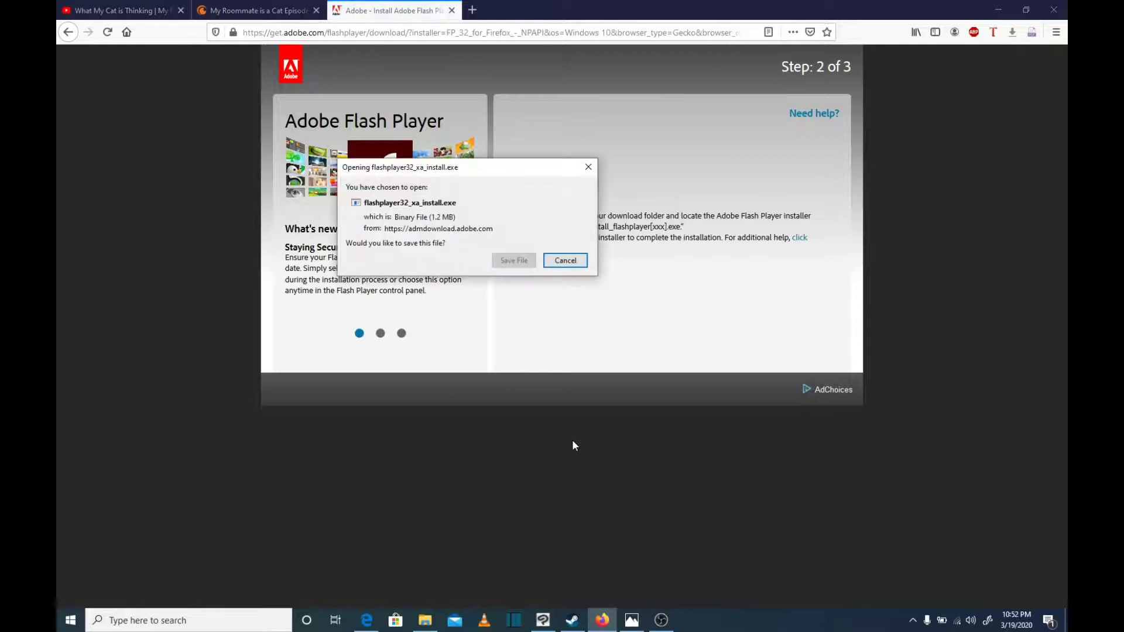
click(515, 263)
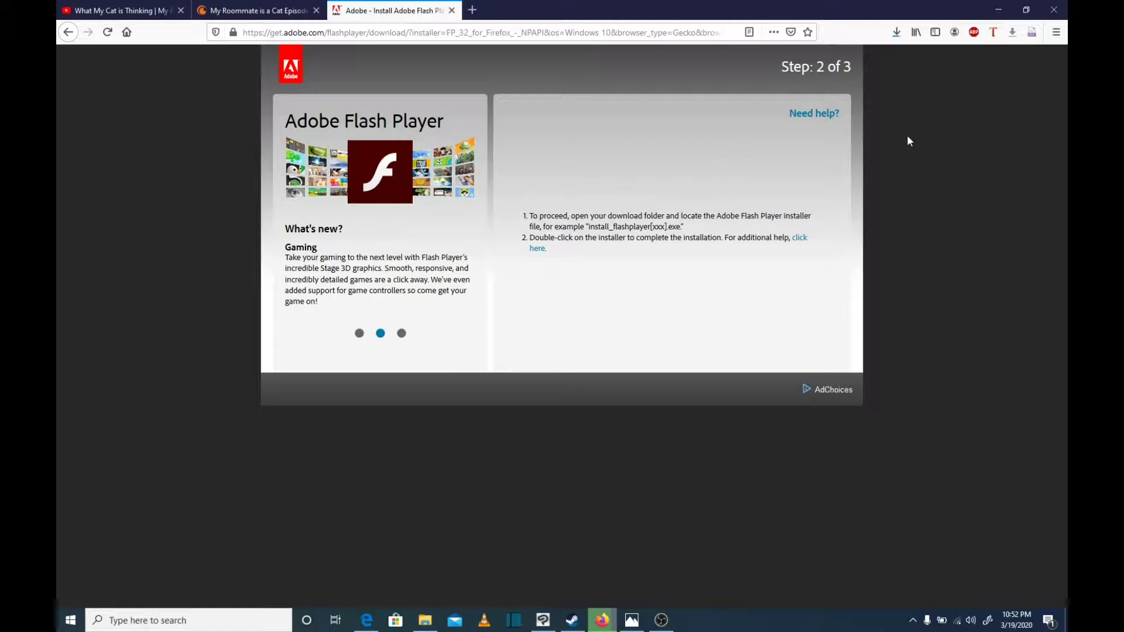
Step: Run flashplayer32_xa_install.exe from downloads, close the YouTube tab, and return to the installer
click(897, 29)
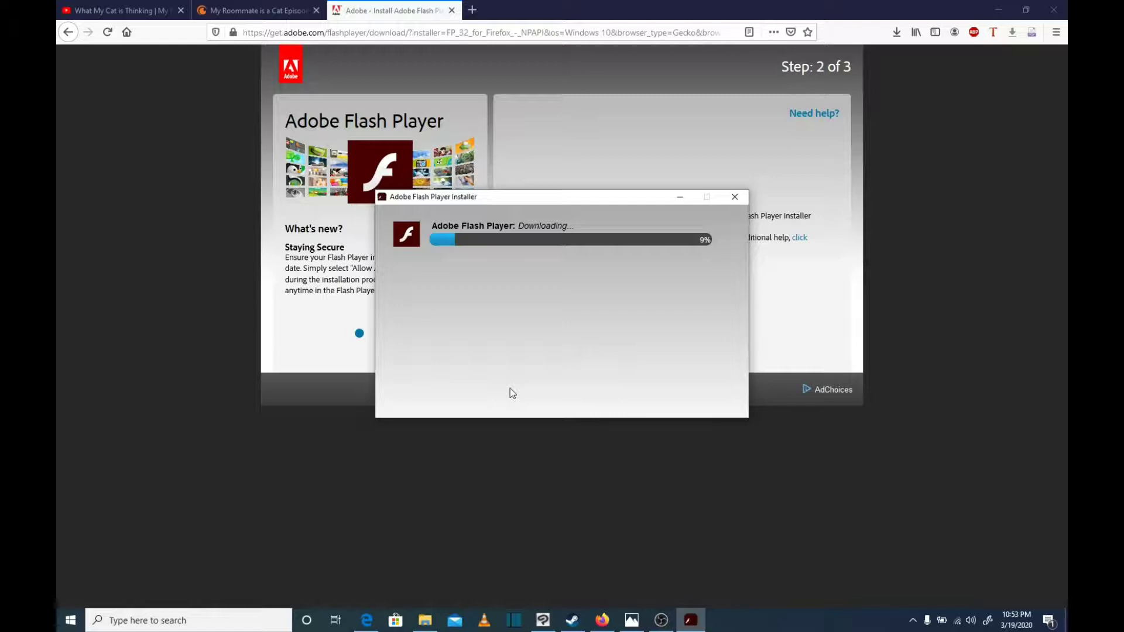
click(181, 11)
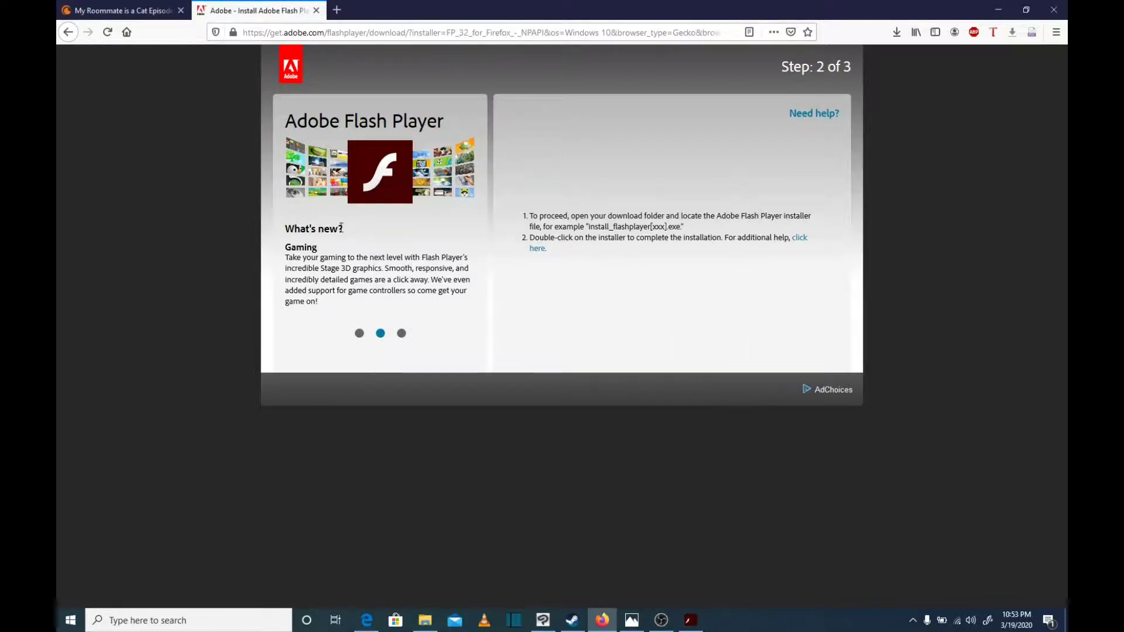
click(691, 619)
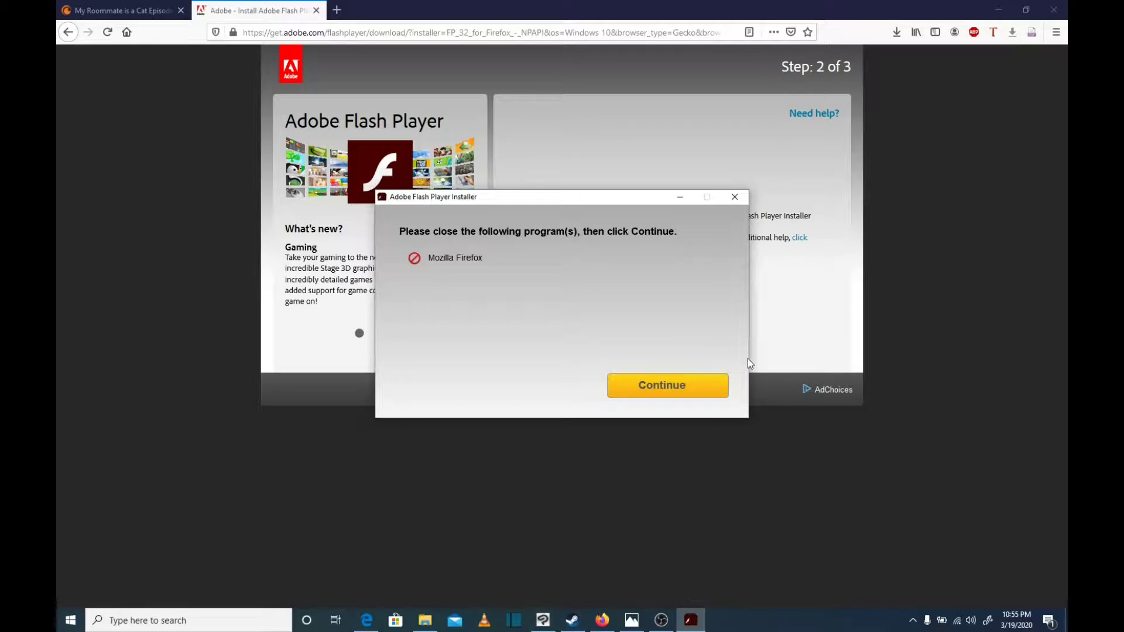
Step: Quit Firefox, confirming Close Tabs, and let the Flash installation continue to completion
click(1060, 9)
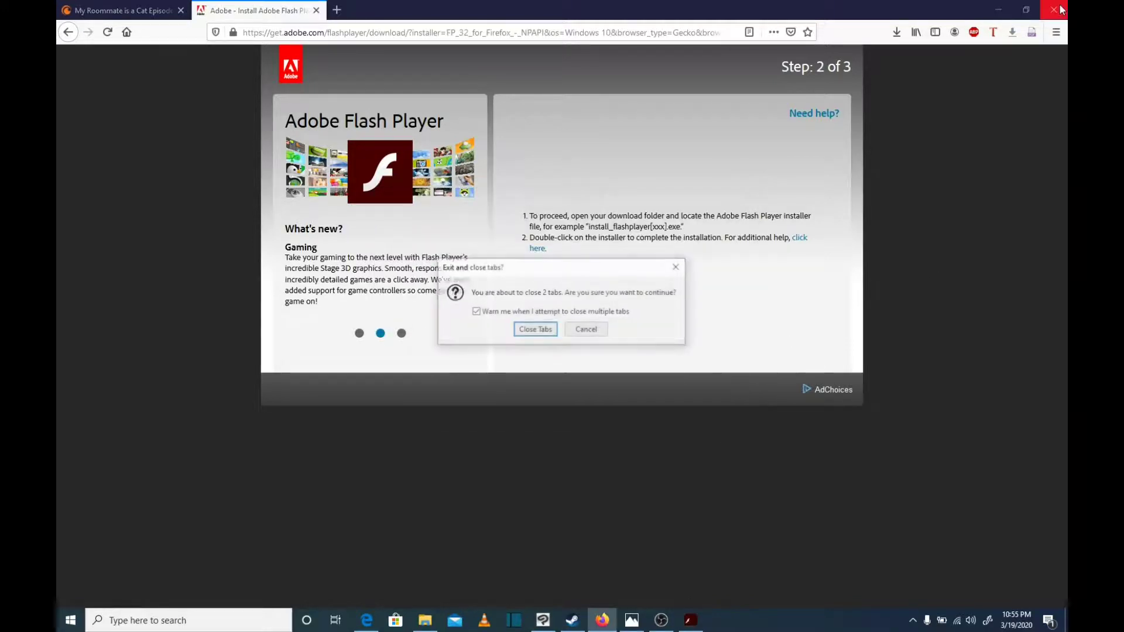
click(541, 333)
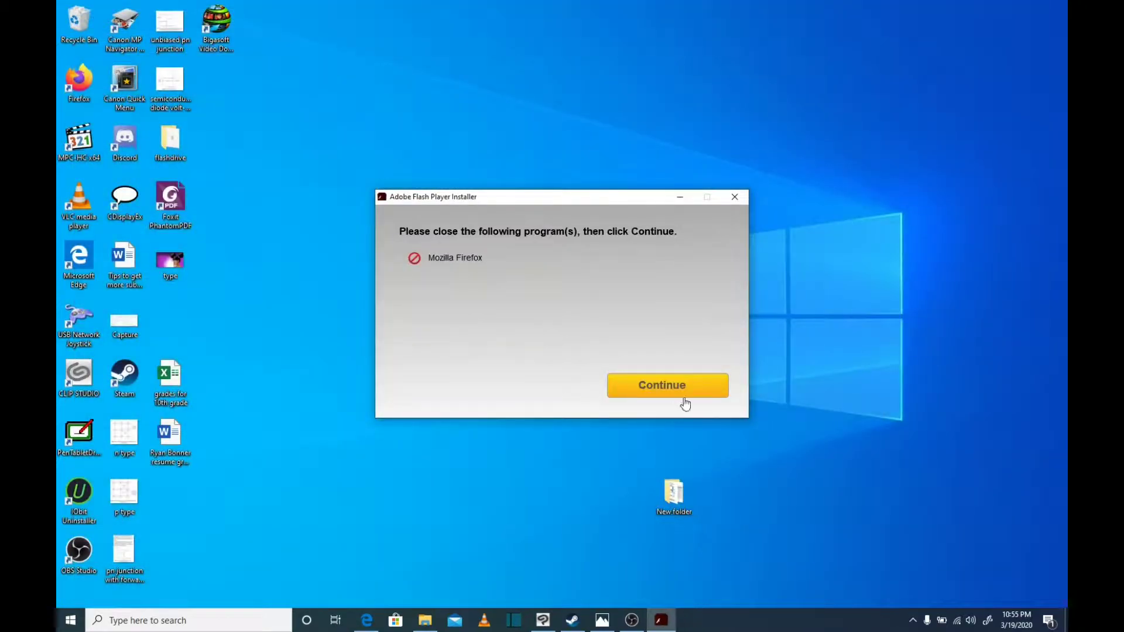
click(683, 394)
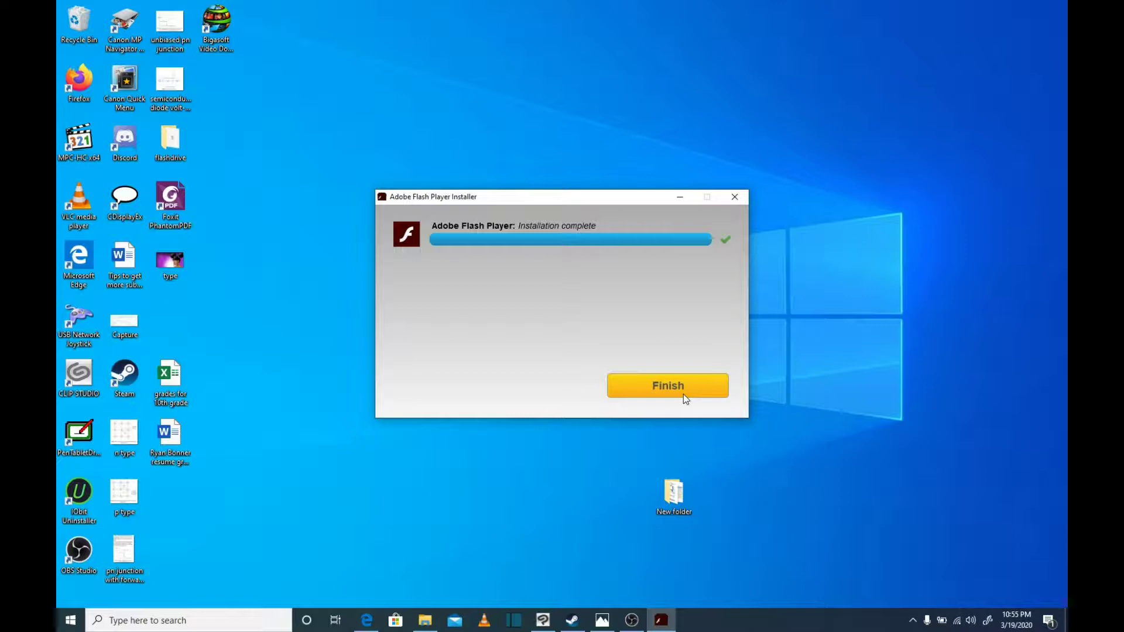
Step: Finish the Flash installer and open a blank tab beside Adobe's thank-you page
click(646, 389)
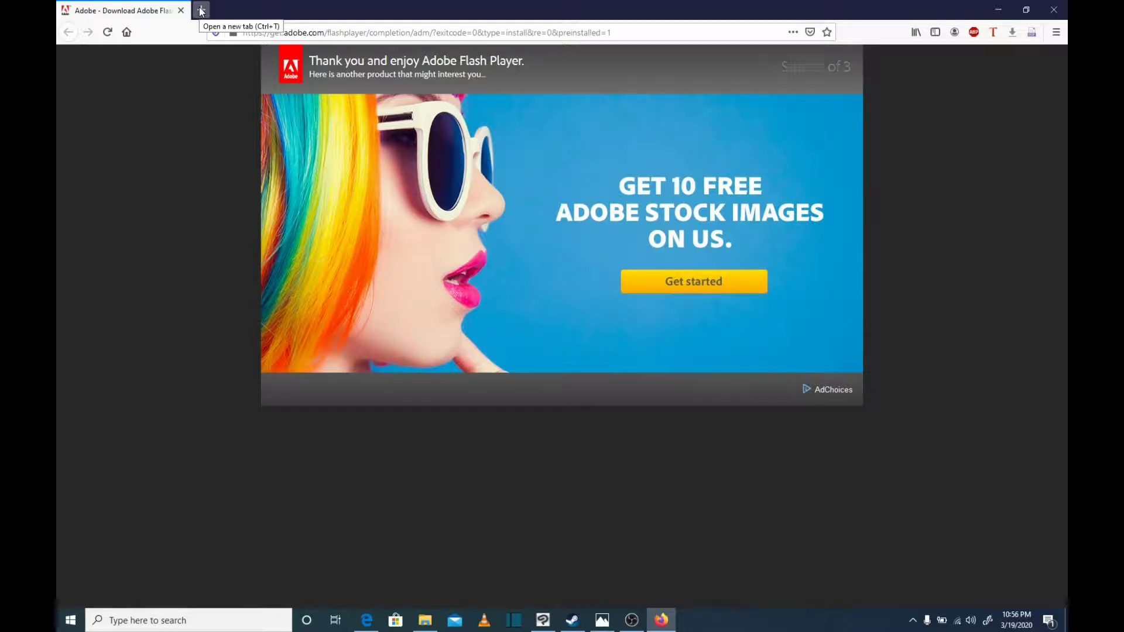
click(201, 10)
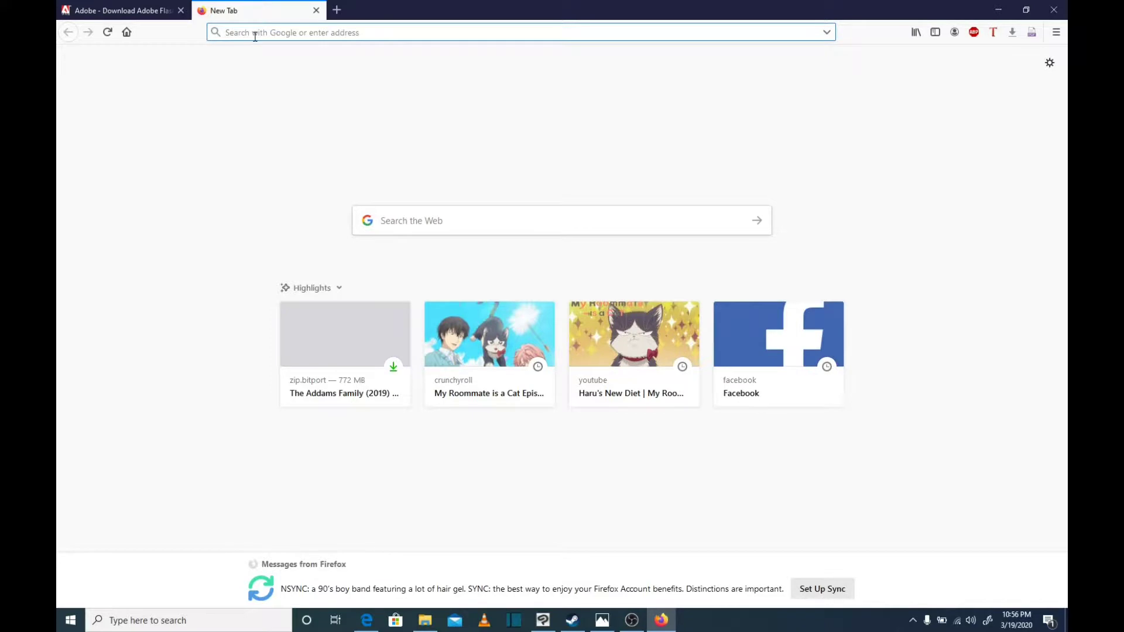
Step: Enter 'crunchy' in the new tab's address bar to bring up Crunchyroll suggestions
text(crun)
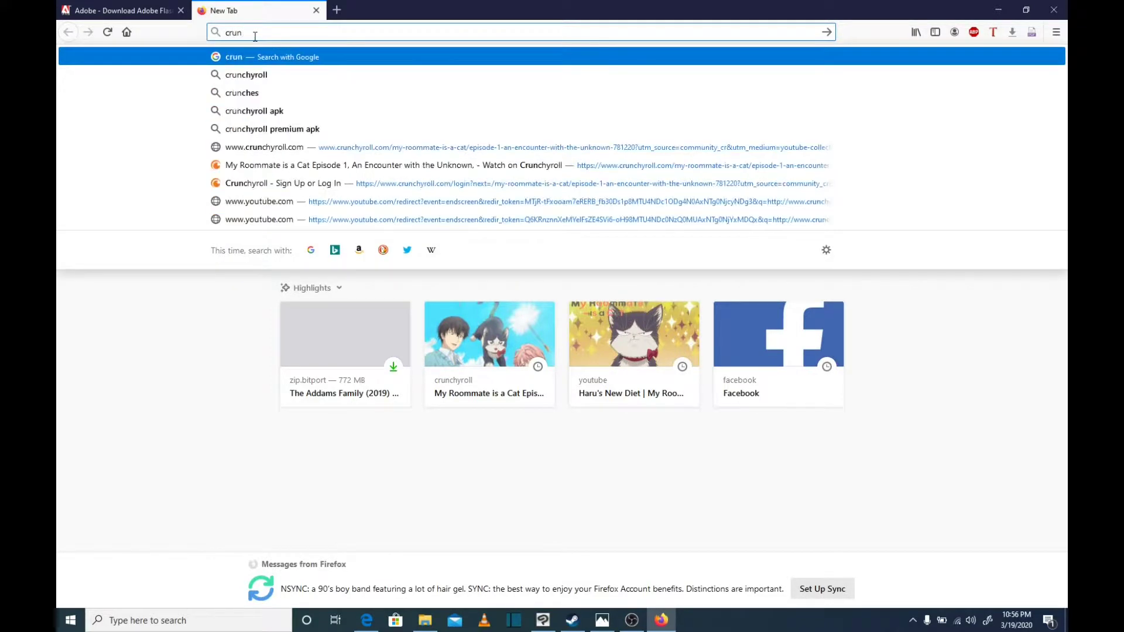
text(chy)
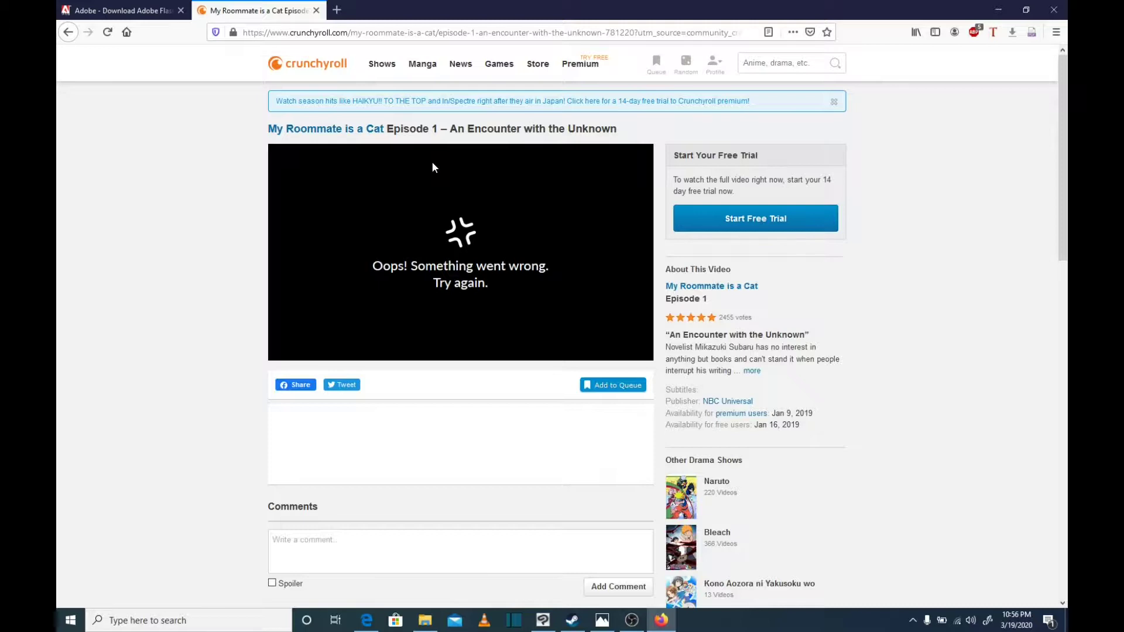
Step: Open the My Roommate is a Cat show page and sort its seasons oldest first
click(346, 131)
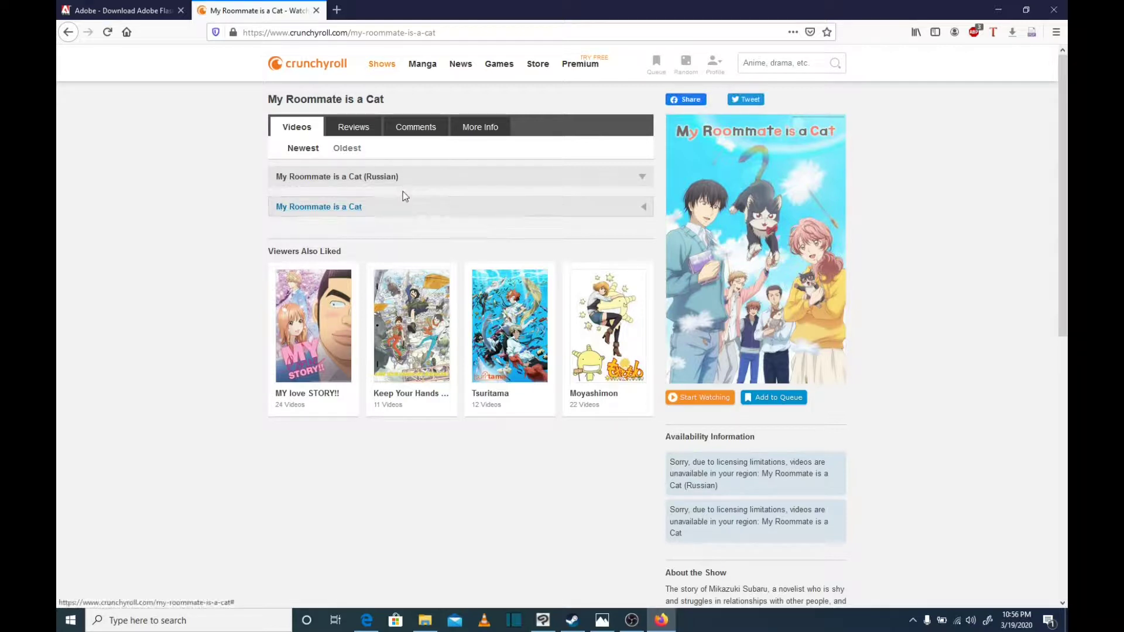
click(401, 212)
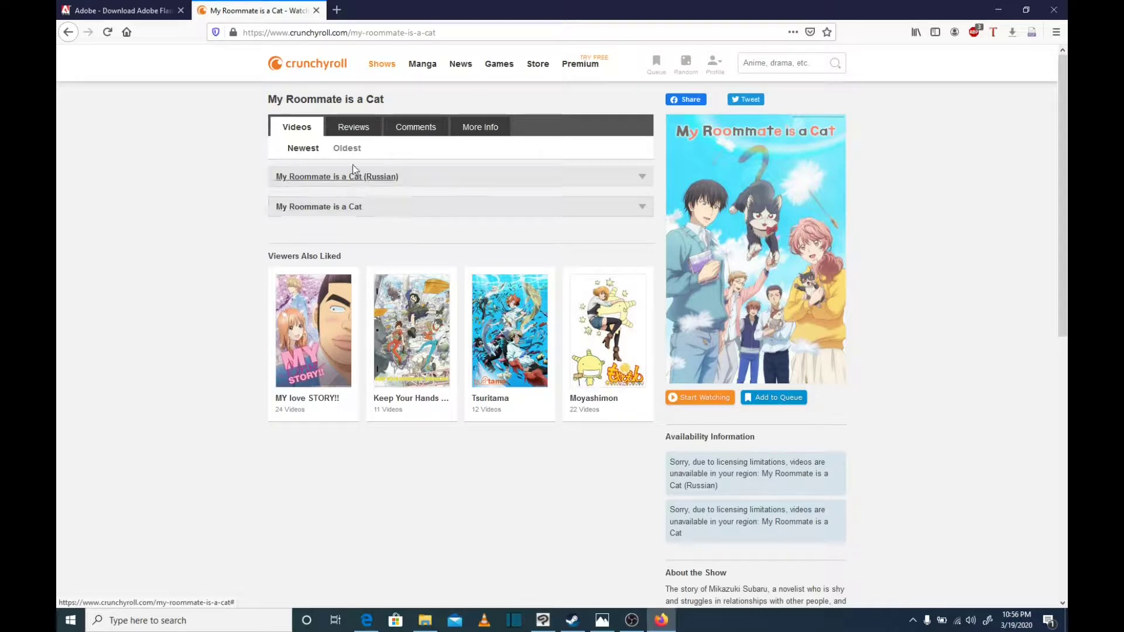
click(351, 146)
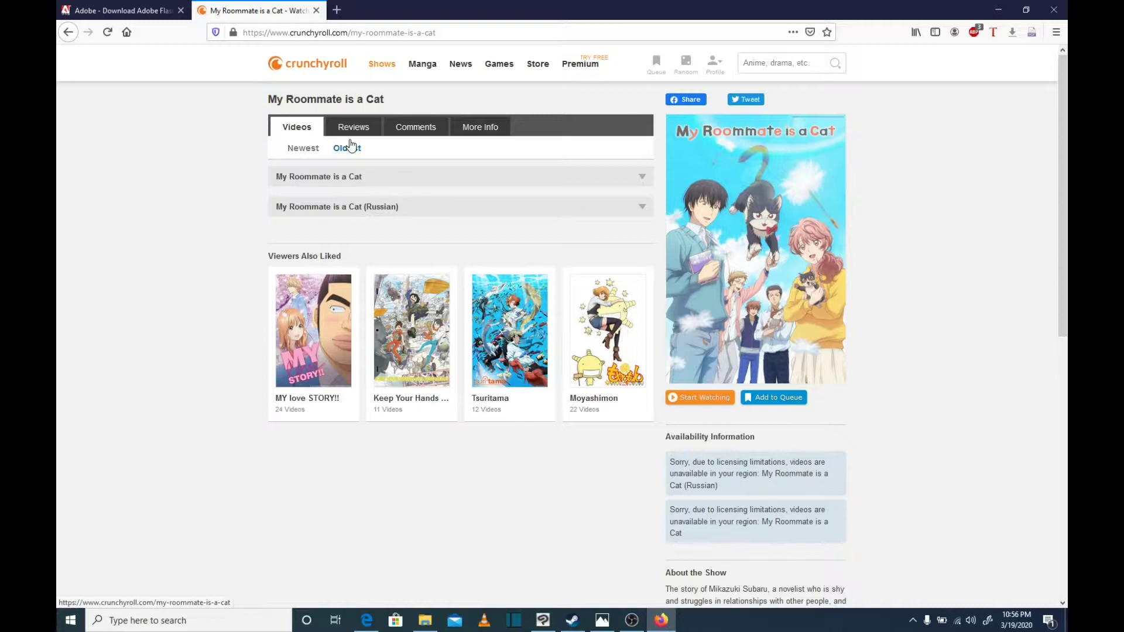
Step: Browse the show's Reviews, Comments and More Info sections, then return to Videos
click(374, 134)
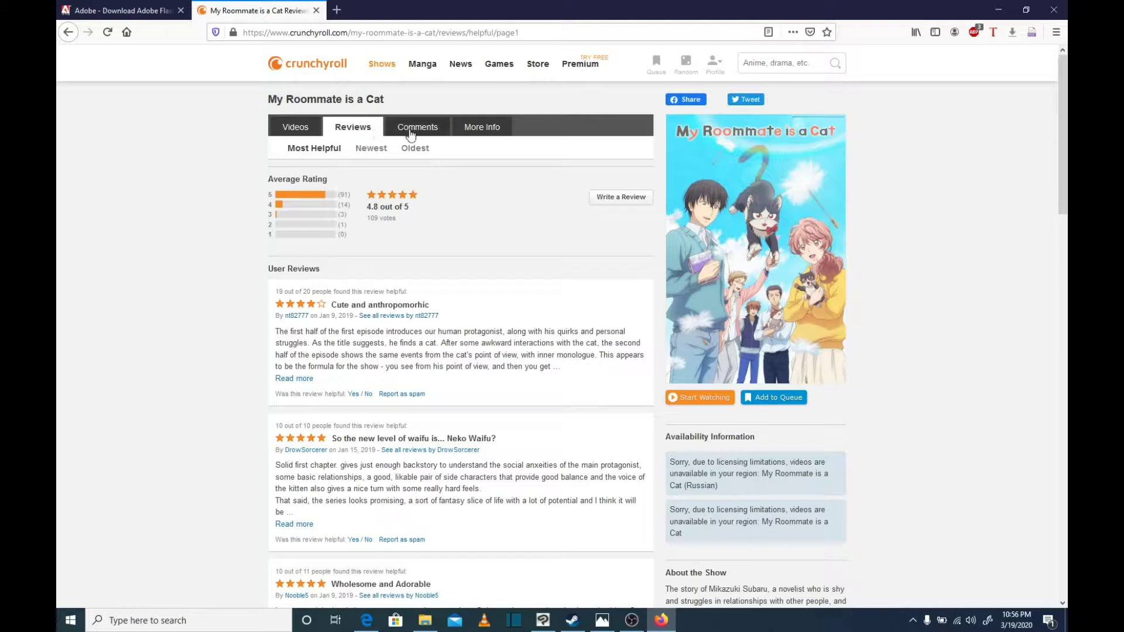
click(409, 133)
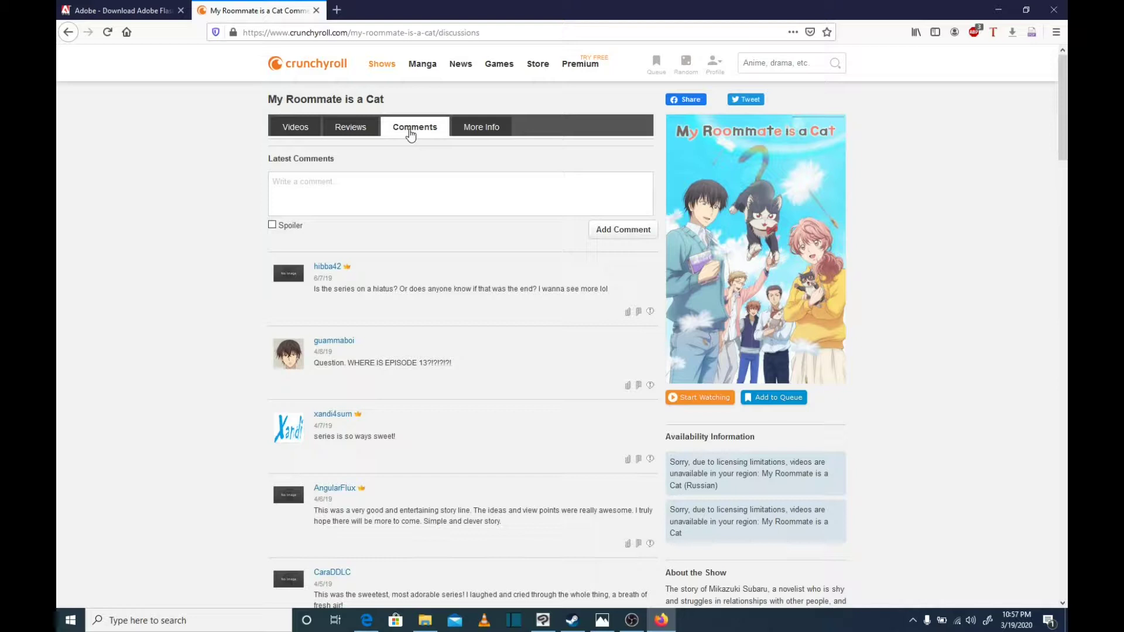
click(468, 134)
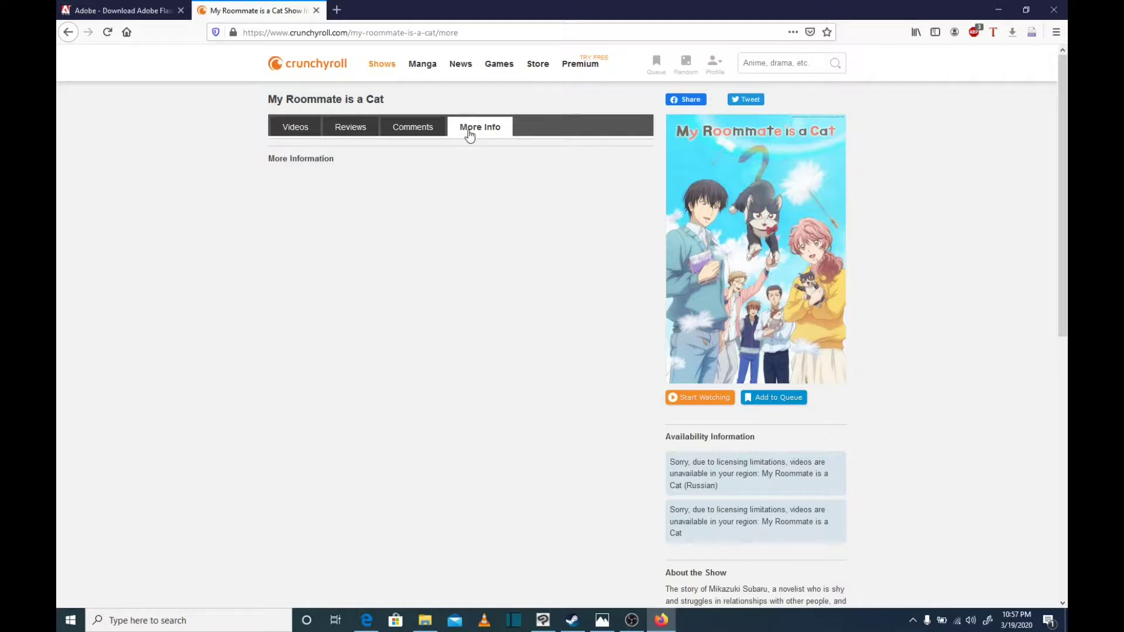
click(292, 131)
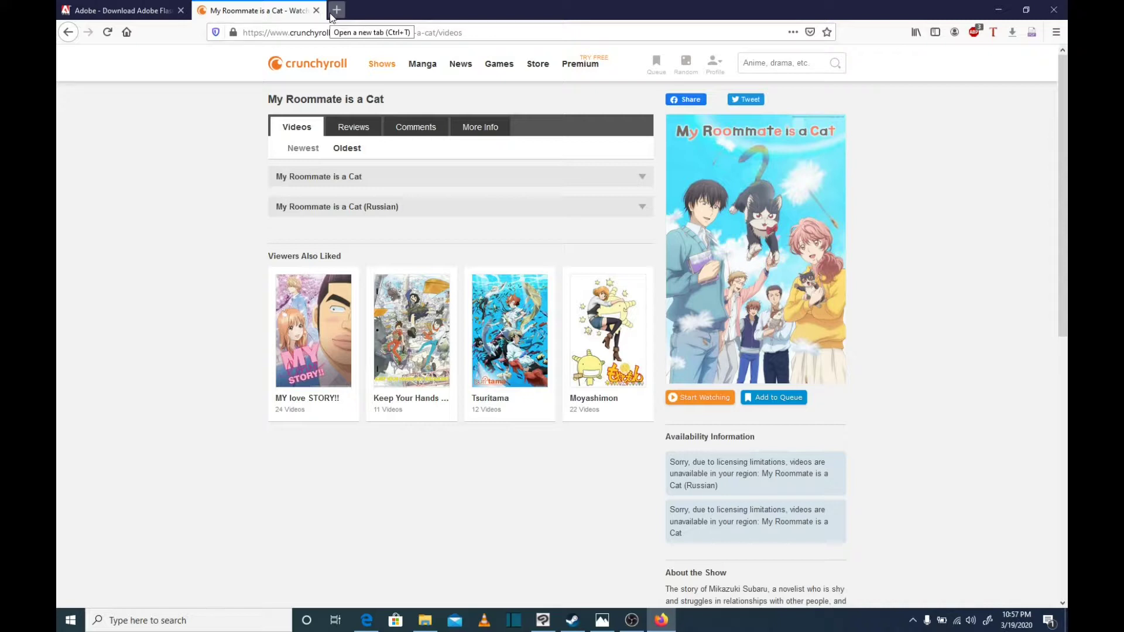
Step: In a new tab, search 'funimation my roommate is a cat' and open the Funimation result
click(331, 16)
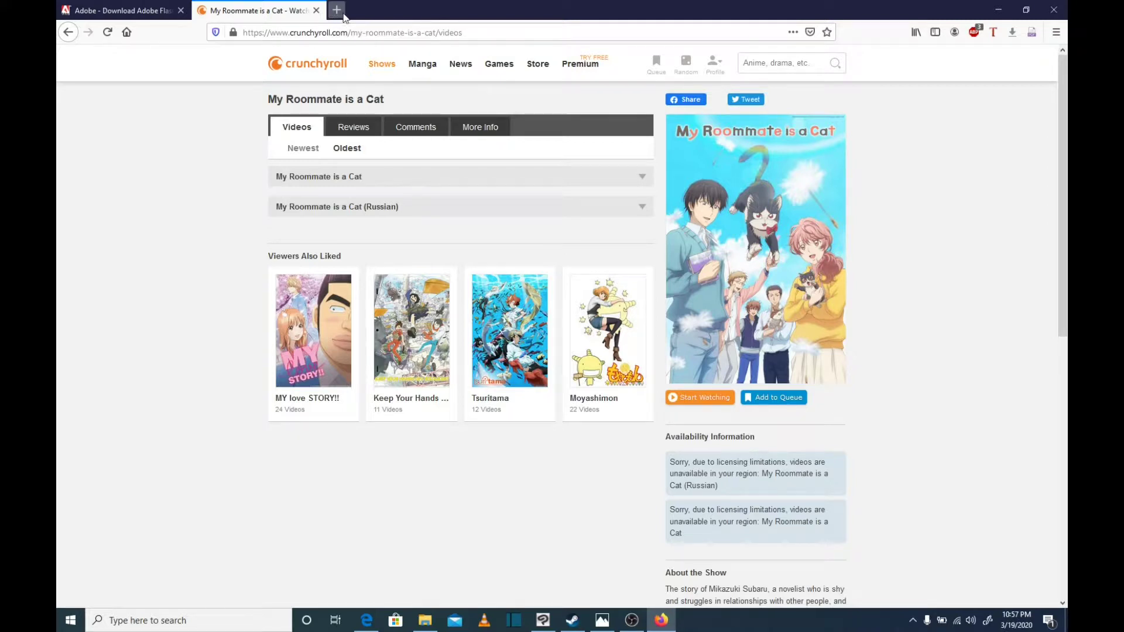
text(fu)
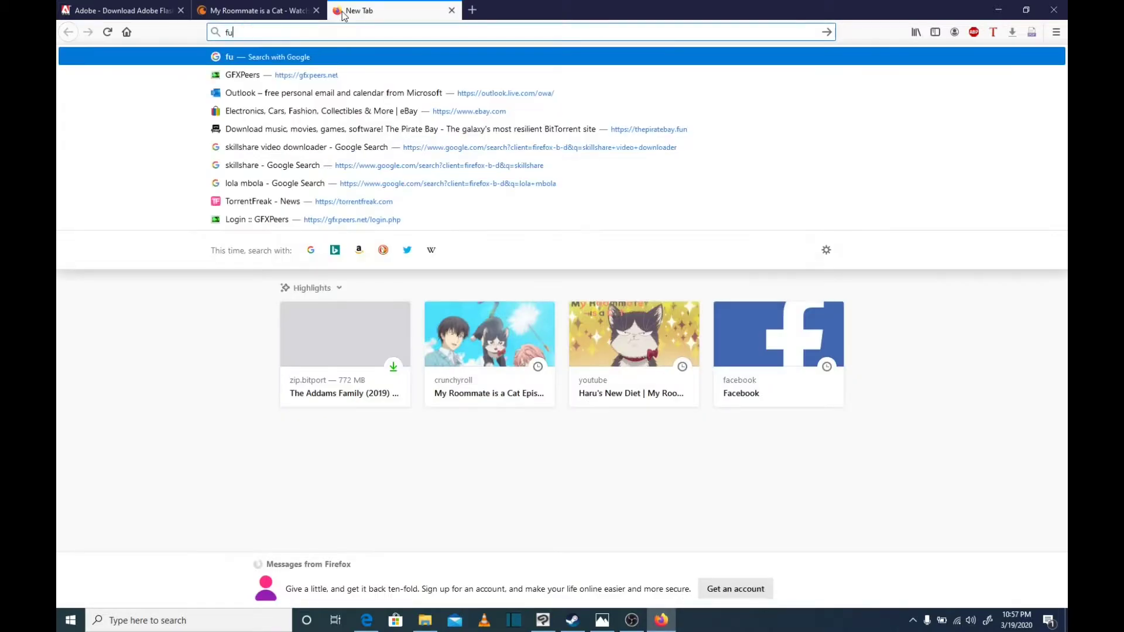
text(nimation)
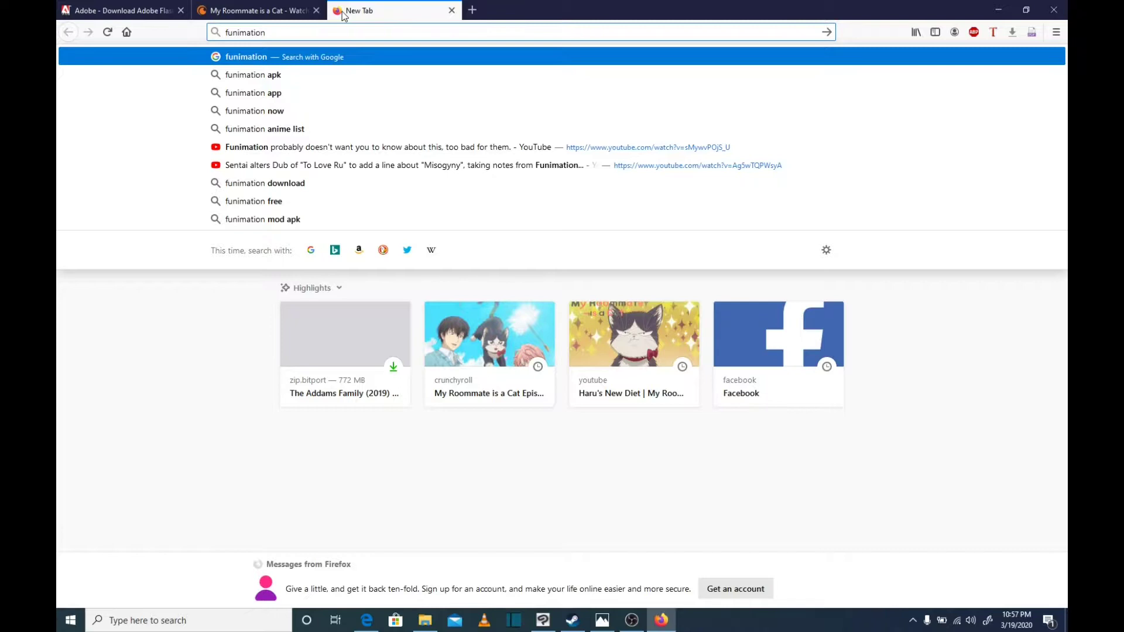
text( my roomma)
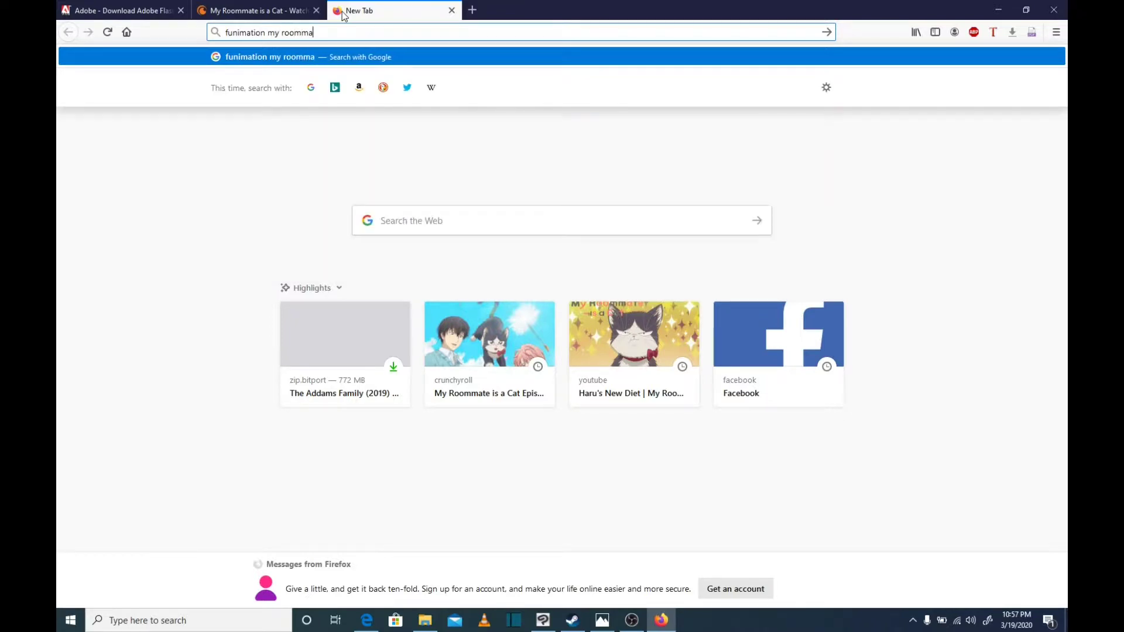
text(te is a)
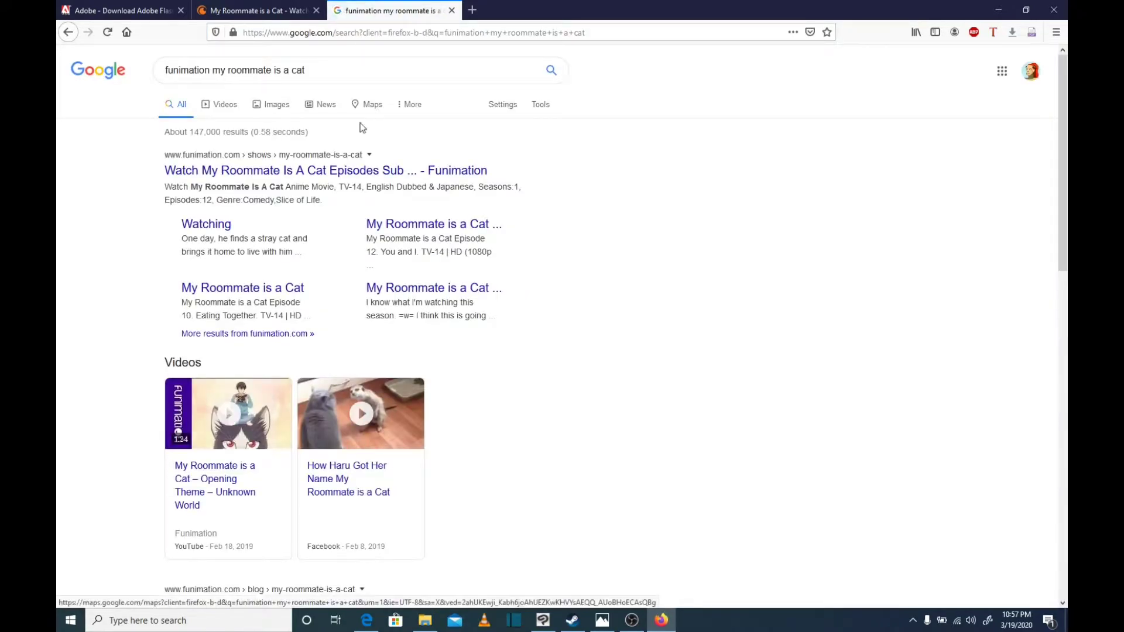
click(335, 171)
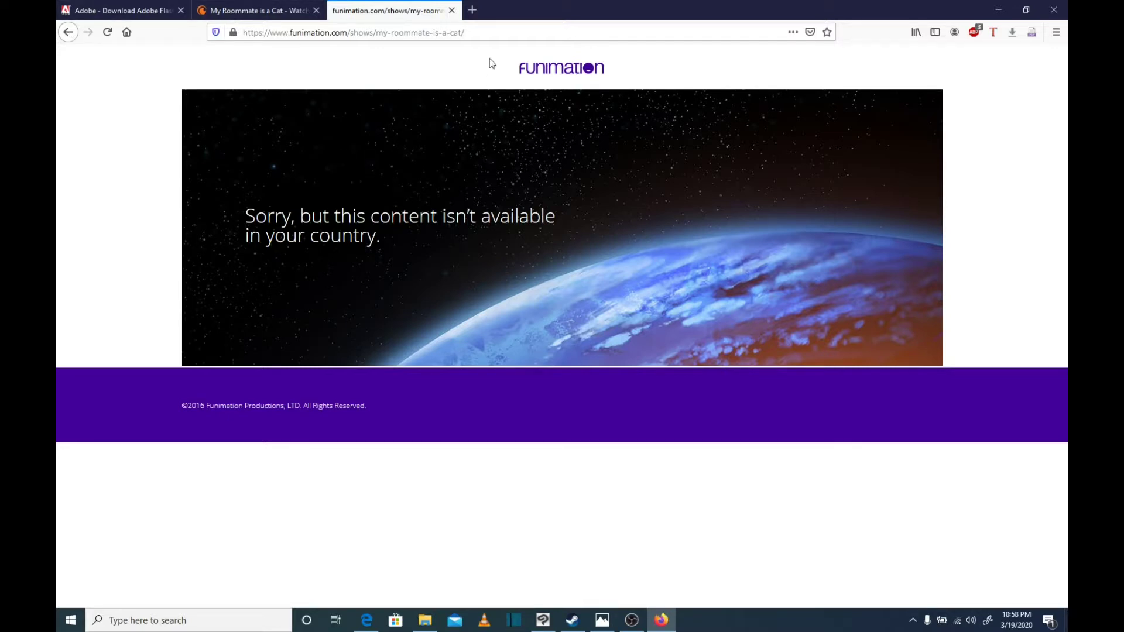
Step: From the Google results, open another Funimation My Roommate is a Cat episode
click(62, 37)
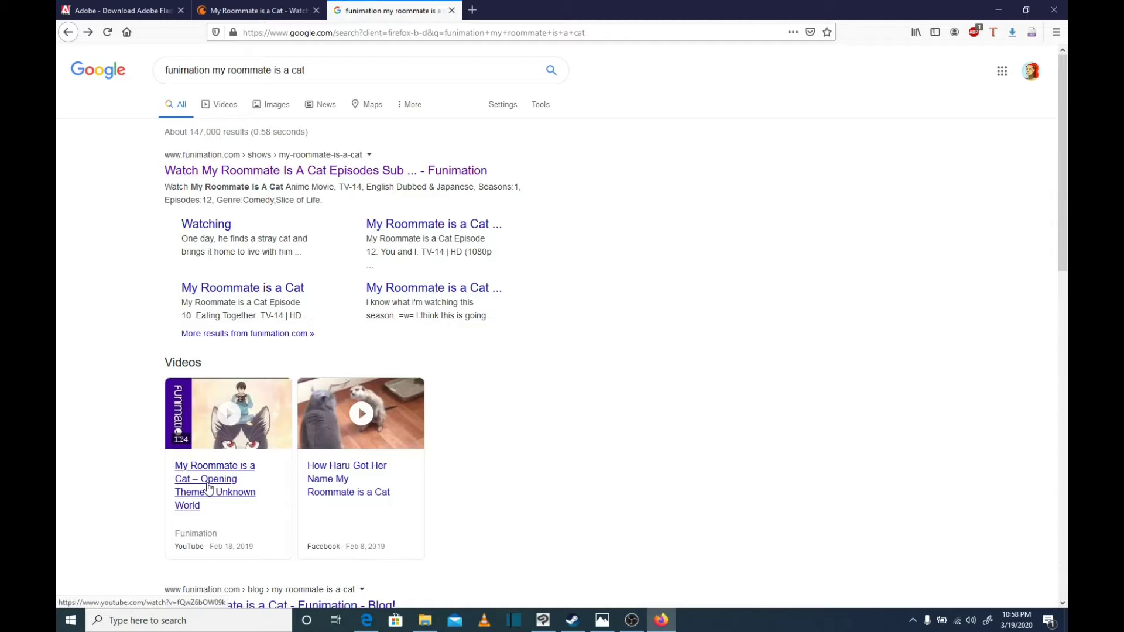
mouse_move(209, 488)
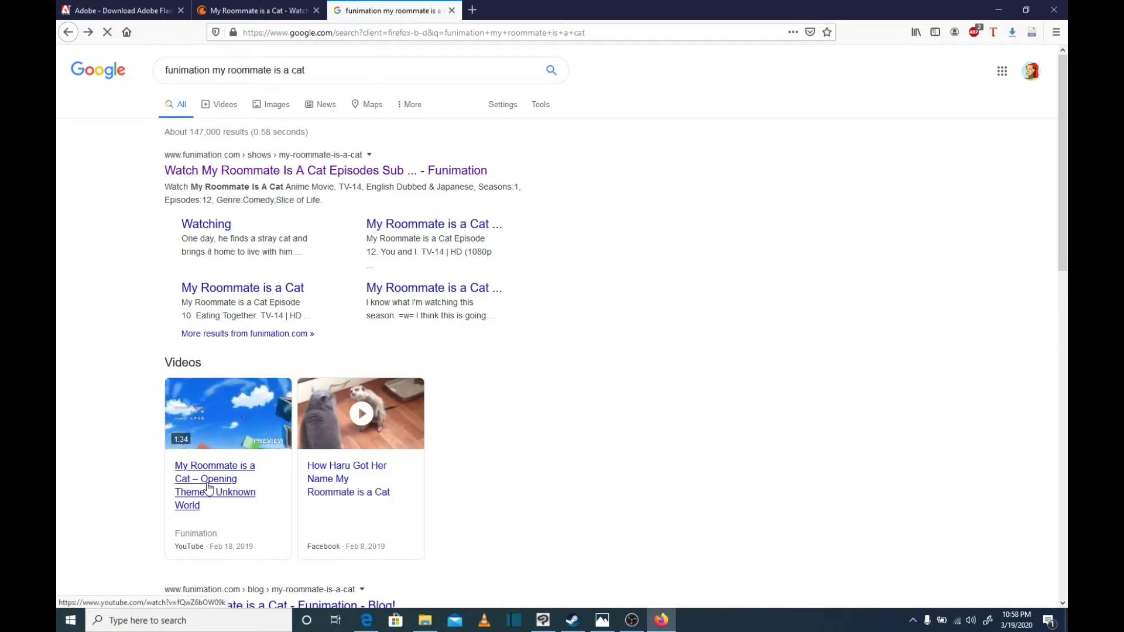
click(251, 295)
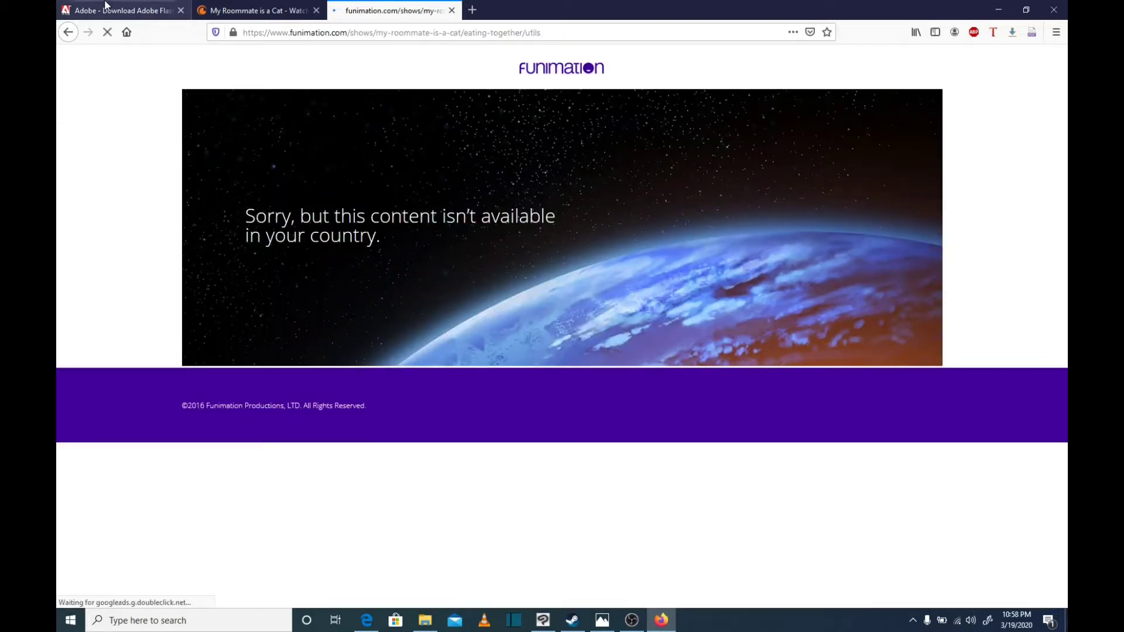
Step: Return to the Google results and scroll down to the listings of available regions
click(68, 31)
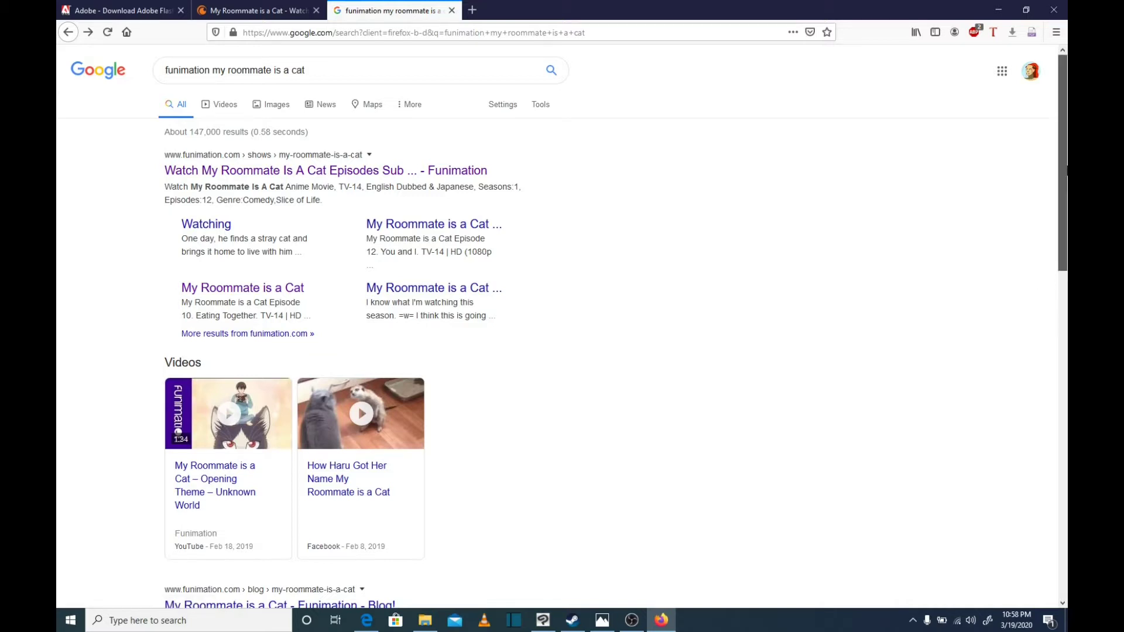
scroll(1059, 289, down, 5)
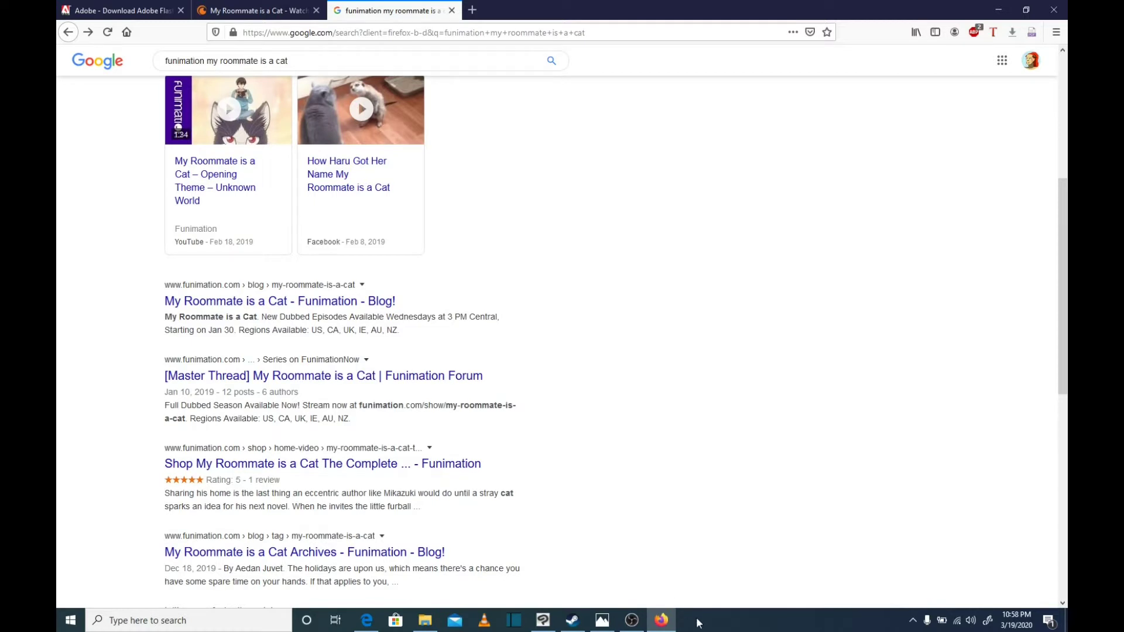
mouse_move(618, 628)
click(226, 7)
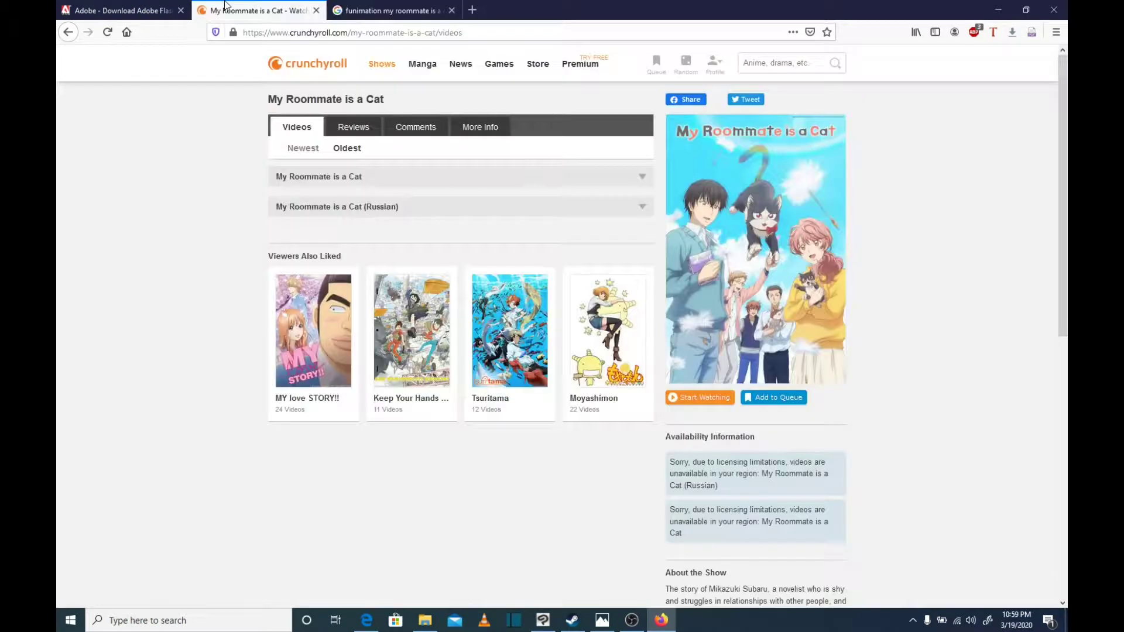
click(350, 5)
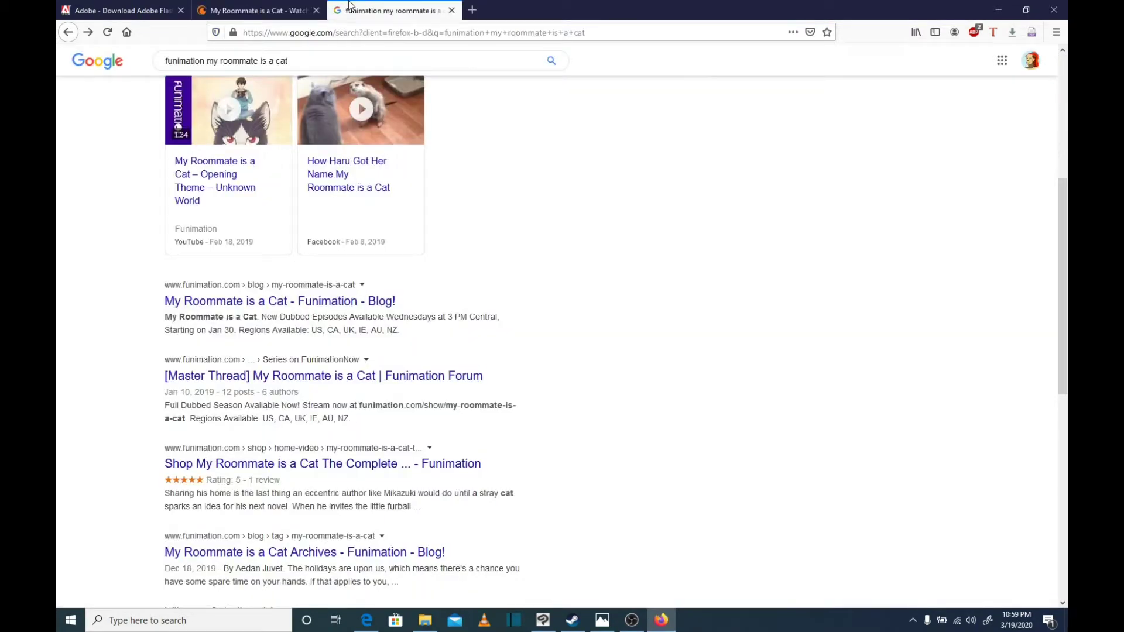